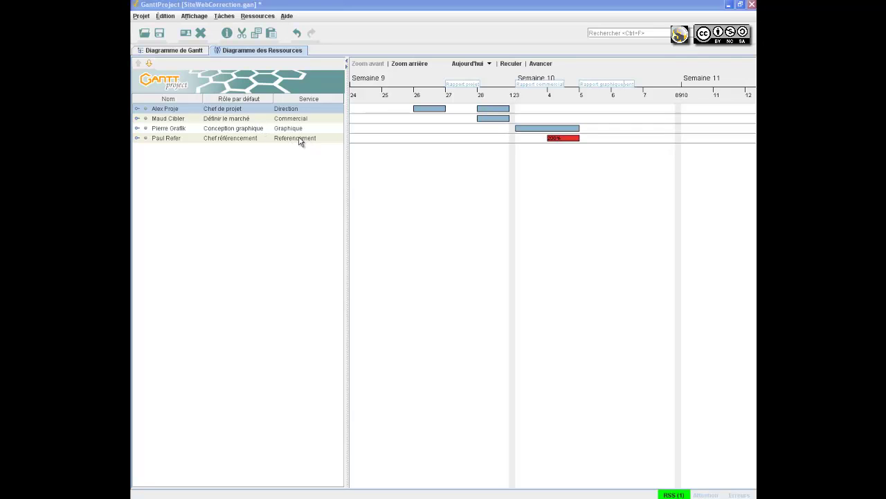
Step: Save the SiteWebCorrection project and compare its Gantt and resource diagrams with the GanttProject-exercice project
click(159, 33)
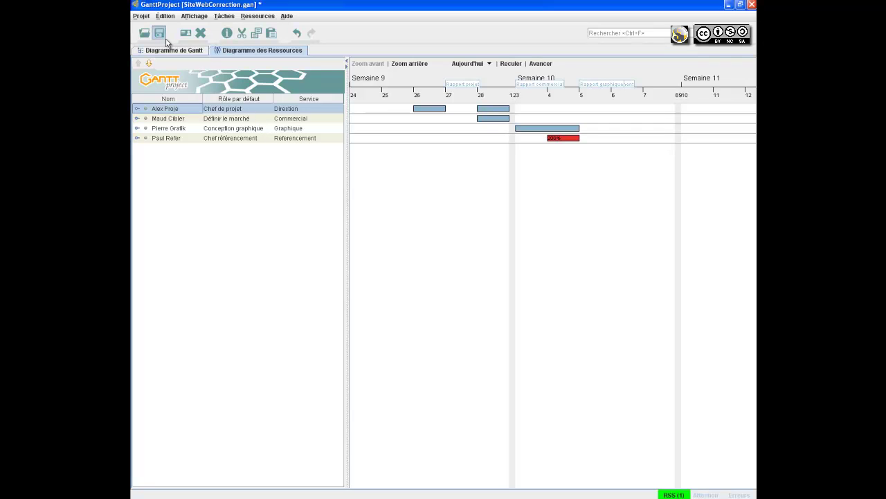
click(171, 52)
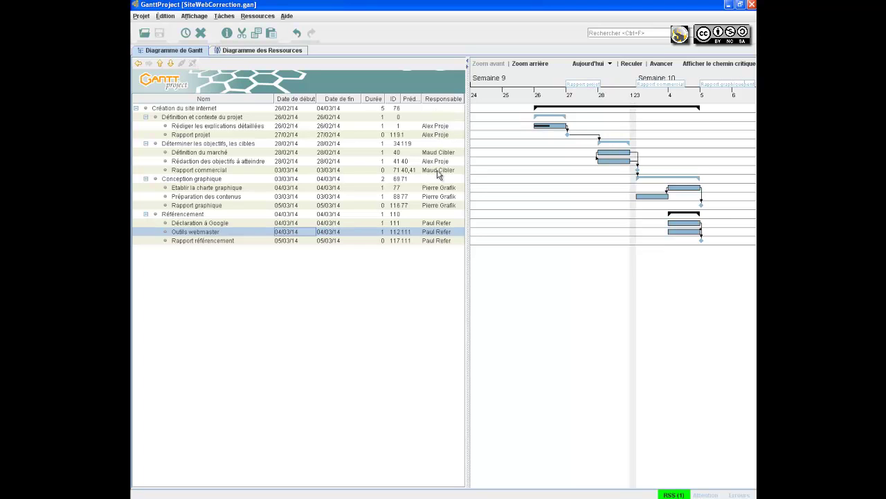
key(alt+Tab)
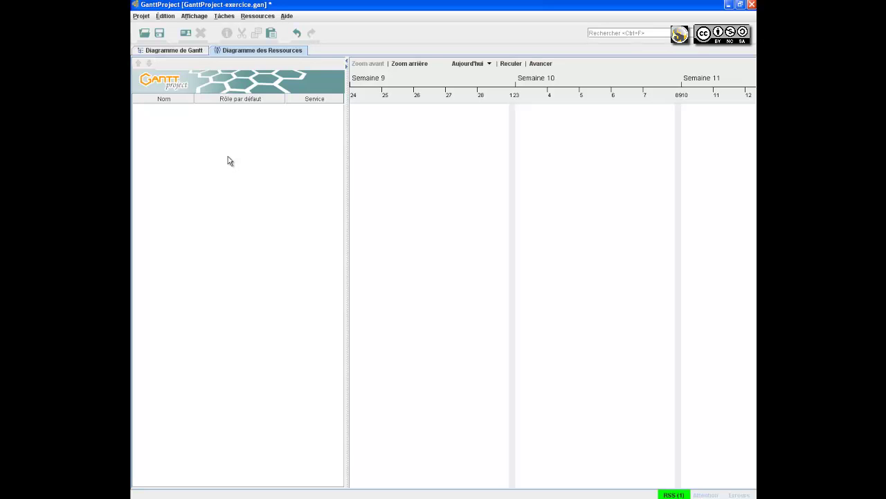
key(alt+Tab)
click(236, 51)
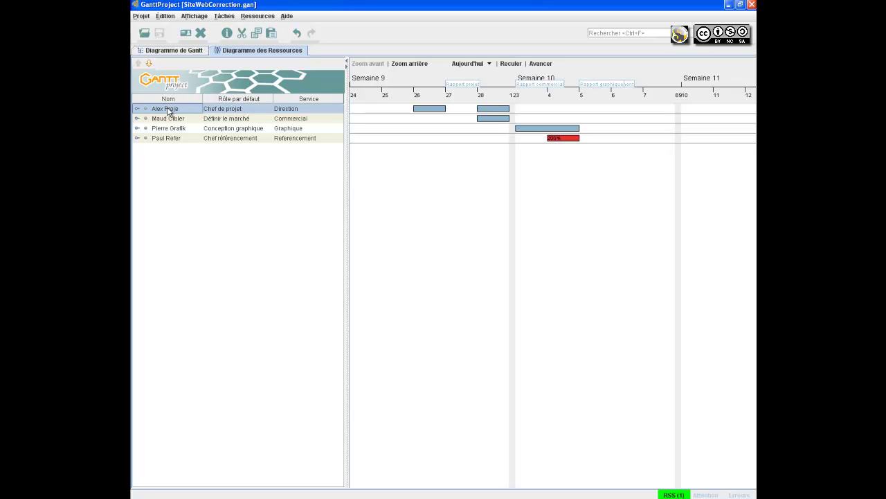
key(alt+Tab)
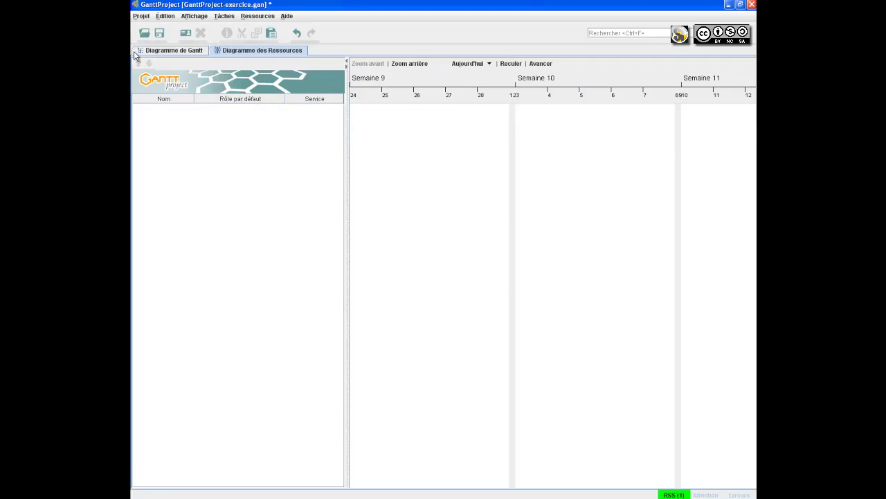
Step: Add the role "Définir le marché" to the project settings of GanttProject-exercice
click(142, 17)
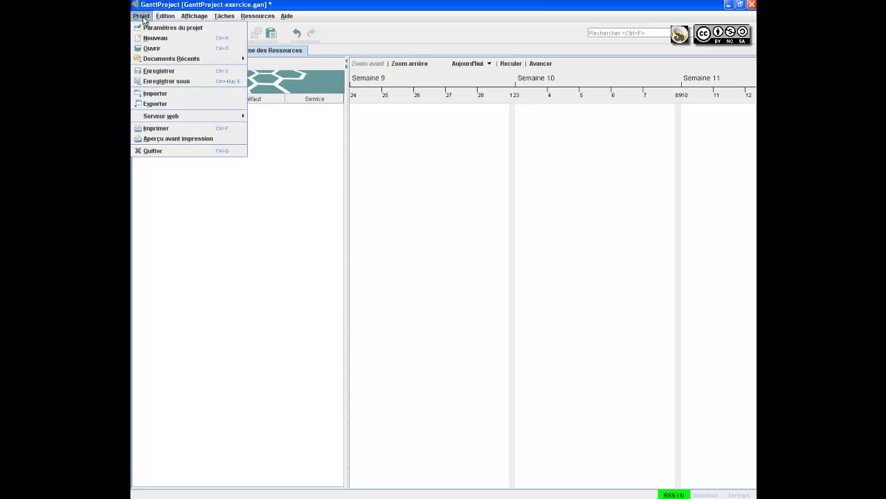
click(150, 29)
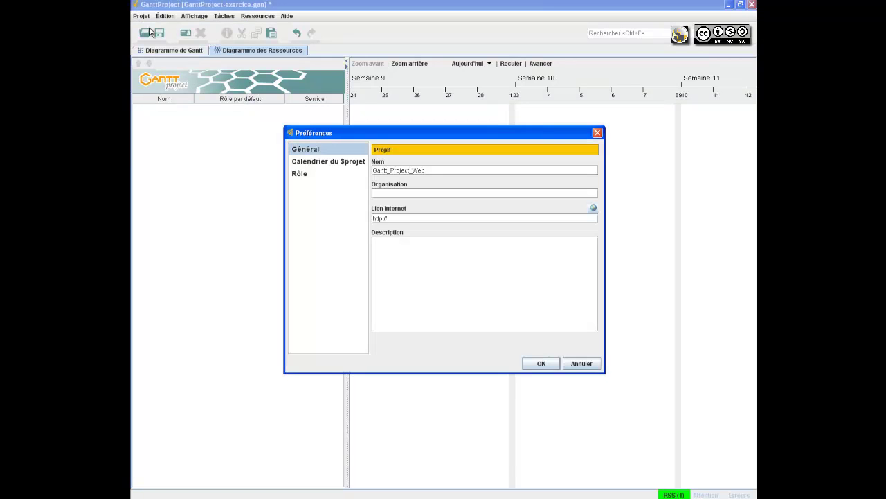
click(306, 176)
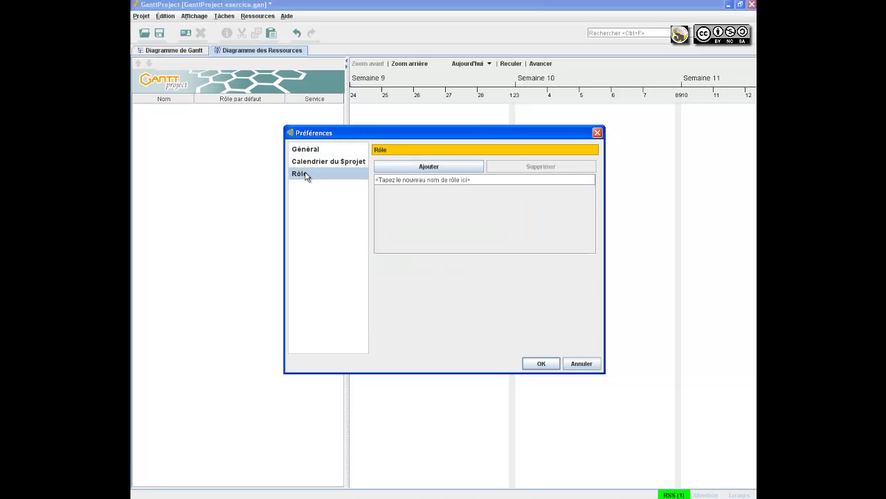
double_click(429, 182)
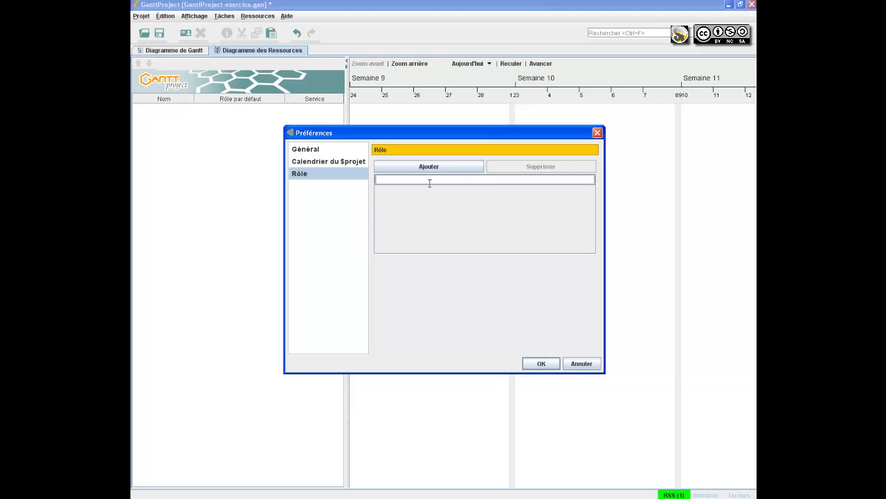
text(Définir le marché)
click(443, 166)
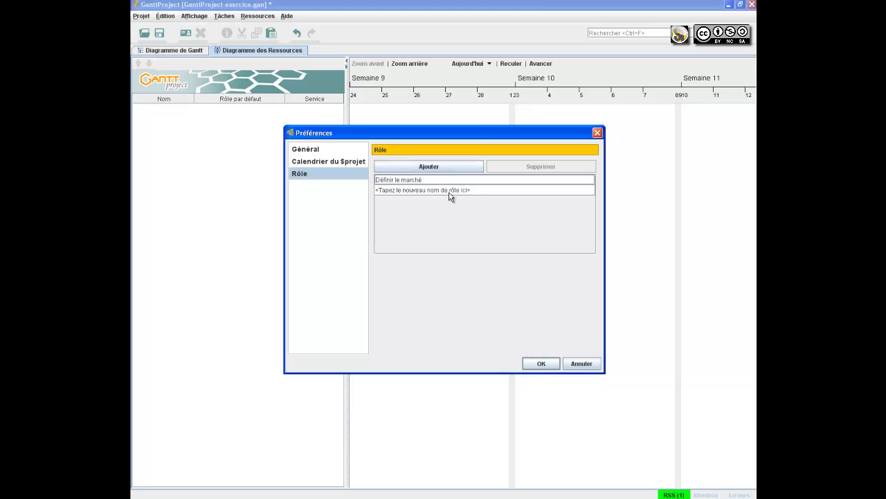
Step: Add a second role "Conception graphique" and confirm the project settings
click(448, 191)
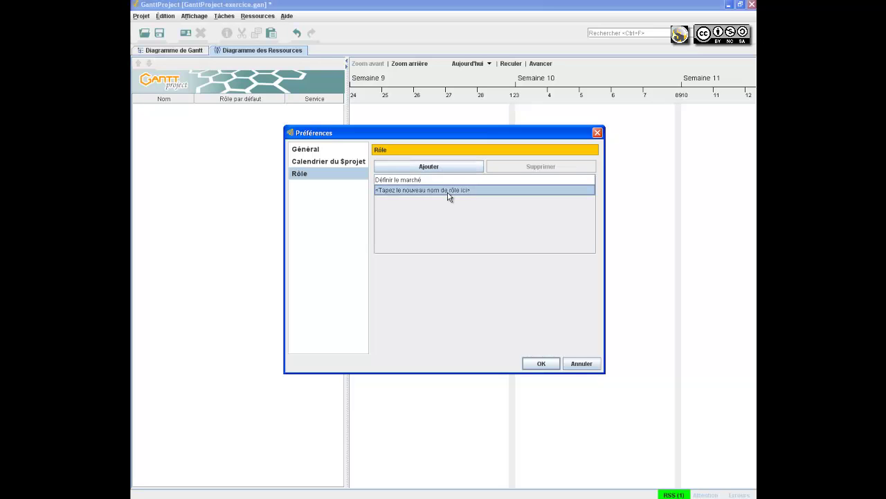
double_click(447, 192)
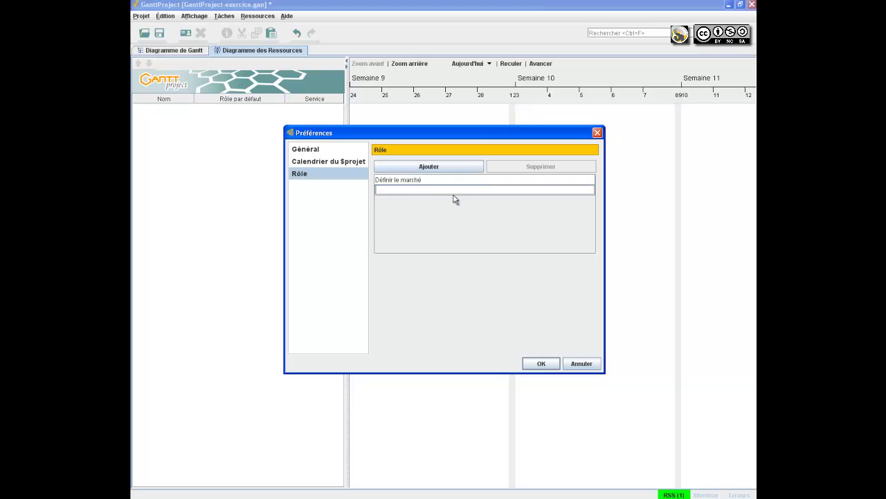
text(Conception graphique)
key(Return)
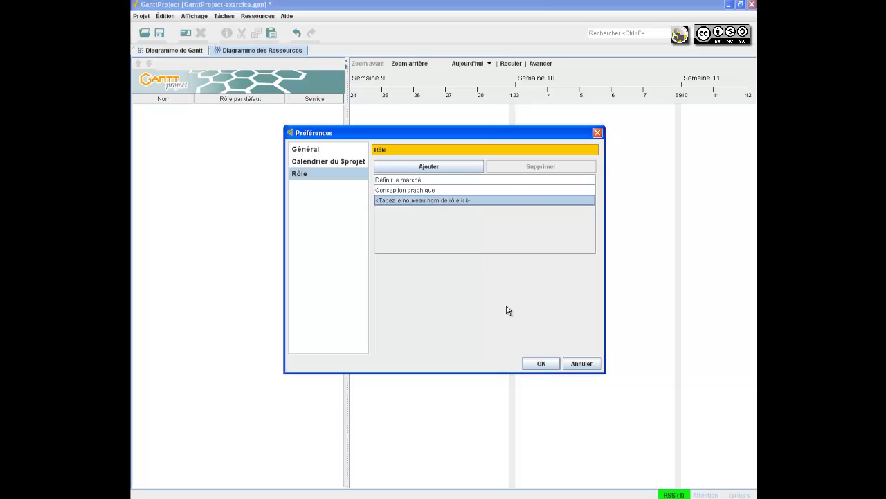
click(540, 363)
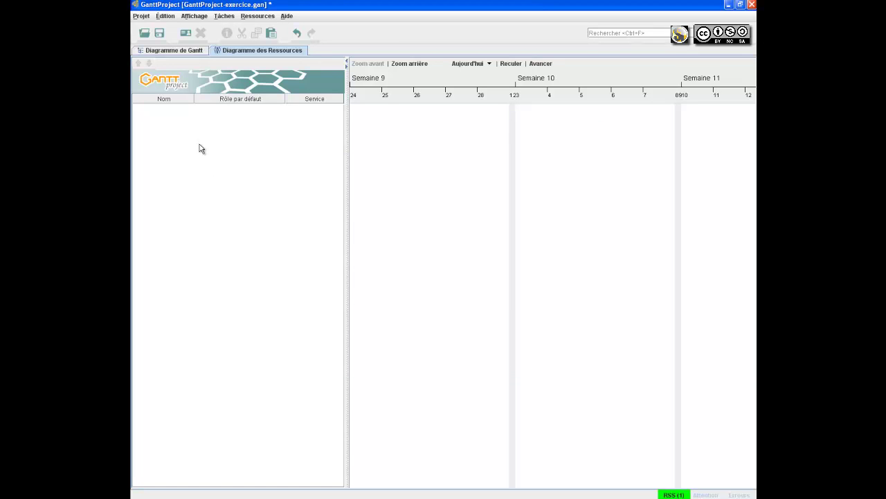
Step: Start a new resource, entering the project manager's first name and the default role Chef de projet
right_click(183, 124)
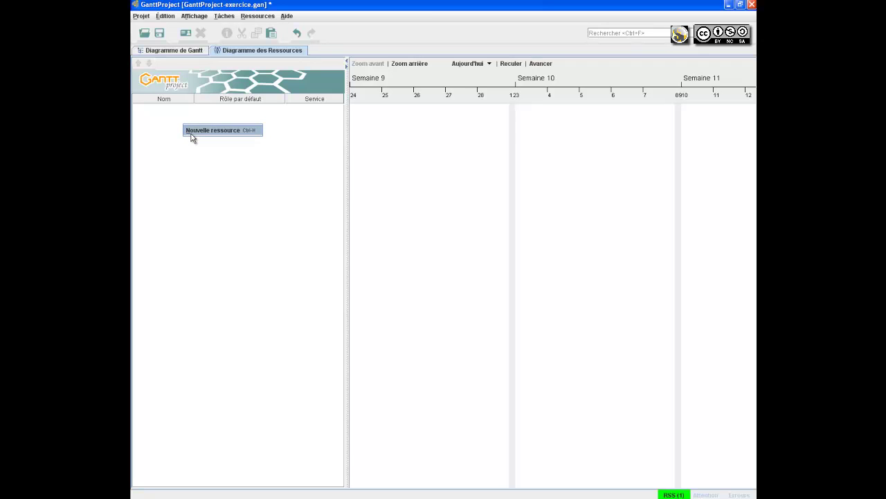
click(191, 132)
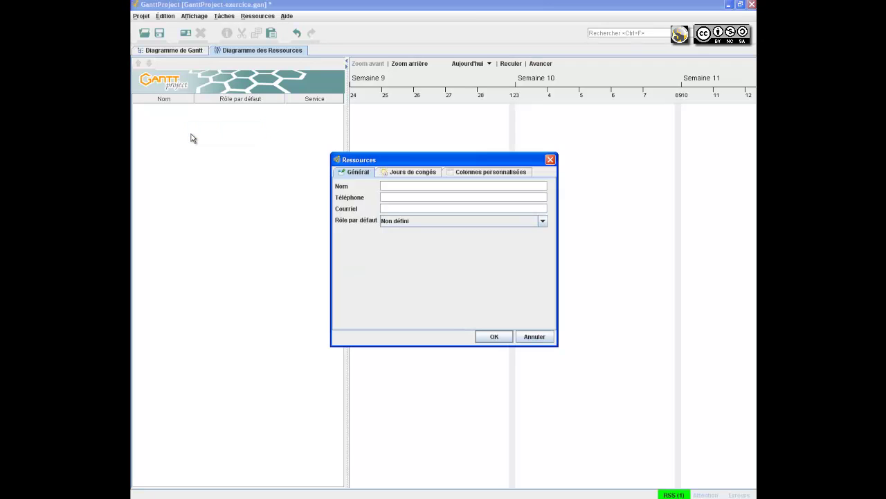
click(393, 187)
text(Alex)
click(426, 221)
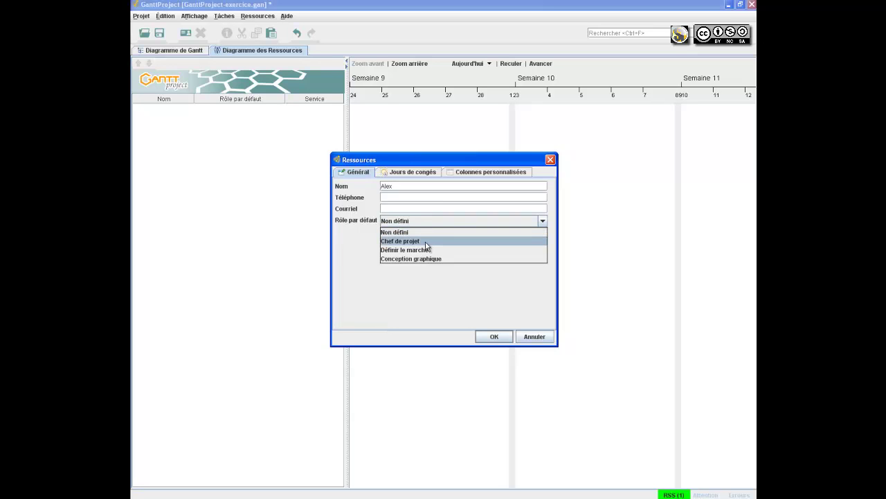
click(424, 241)
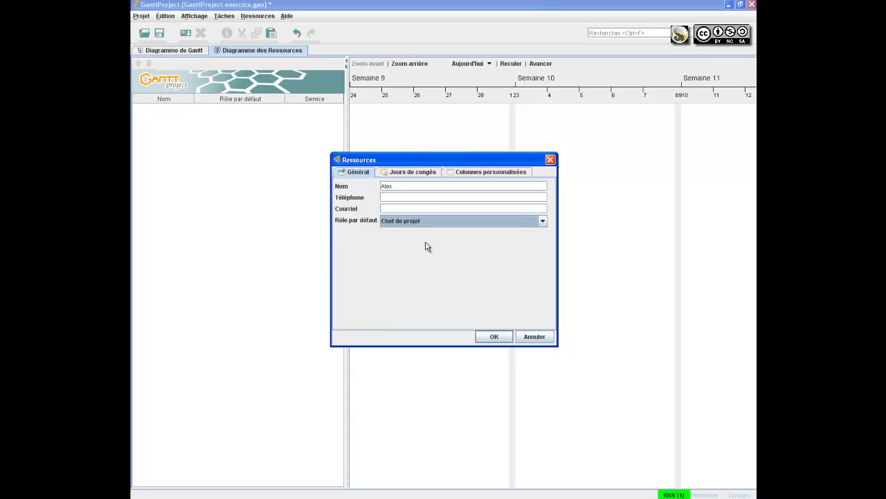
click(428, 196)
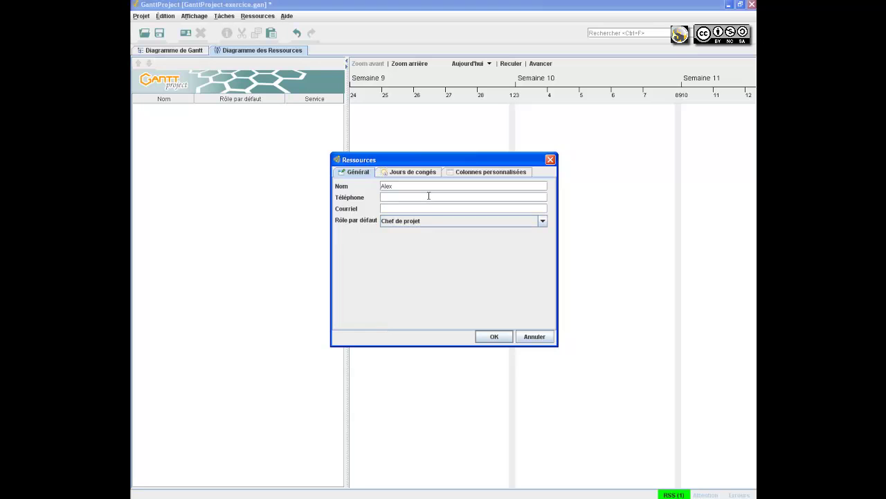
Step: Check the custom column Service, keeping its type as Texte, and confirm the new resource
click(464, 174)
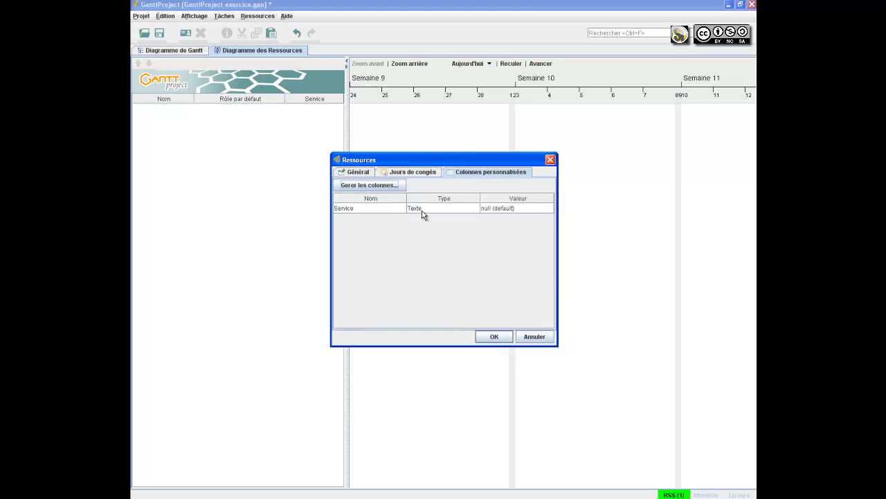
click(397, 211)
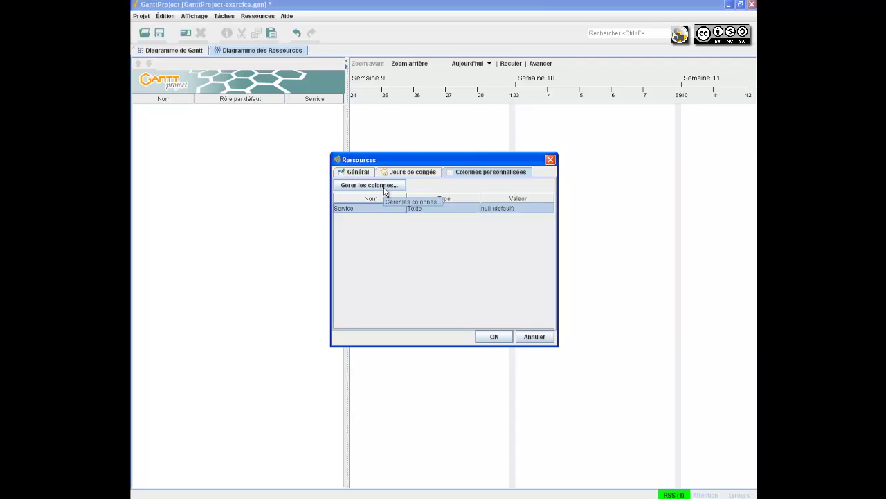
click(386, 187)
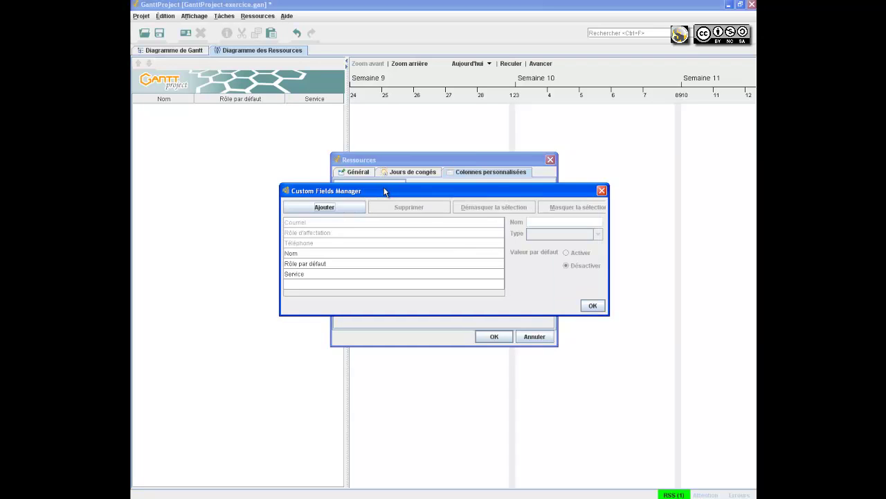
click(336, 285)
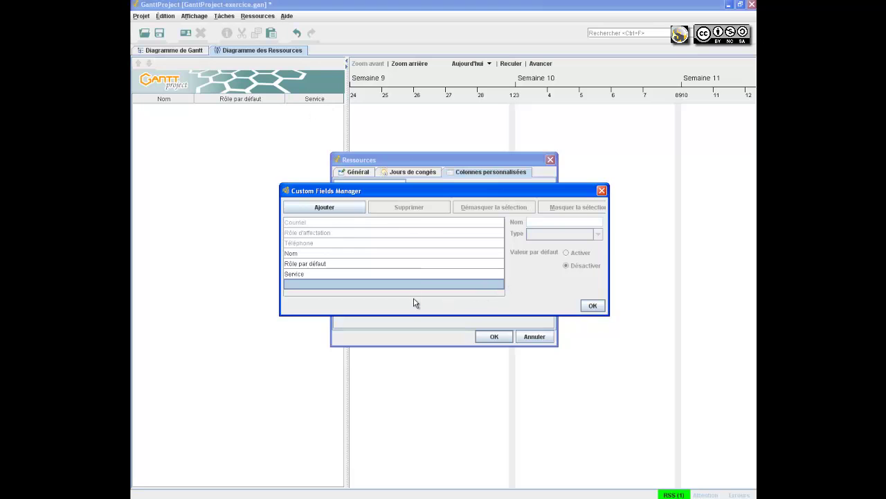
click(416, 276)
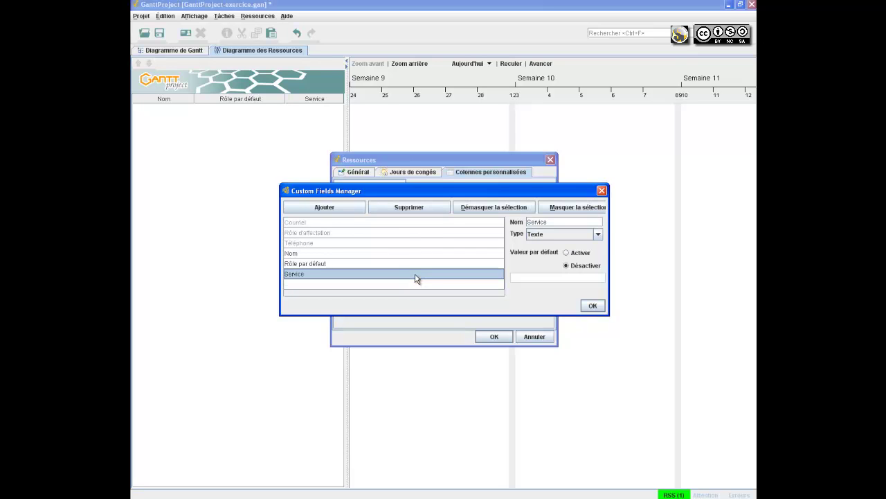
click(569, 235)
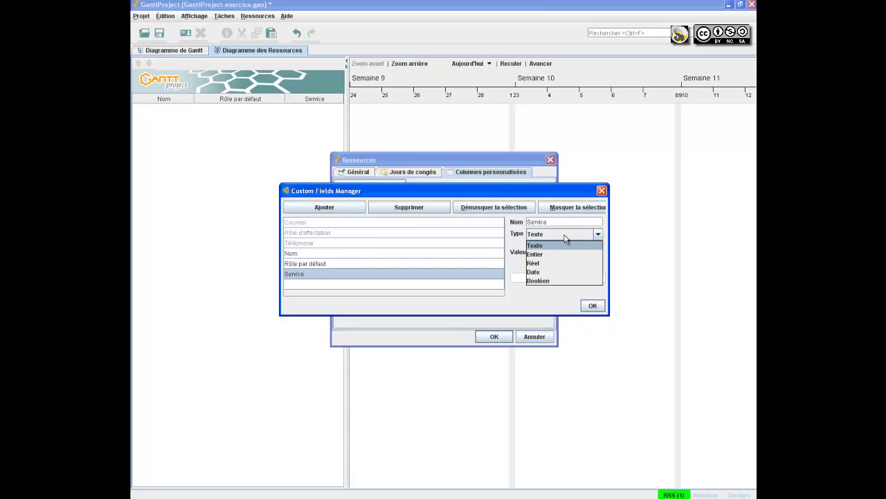
click(565, 241)
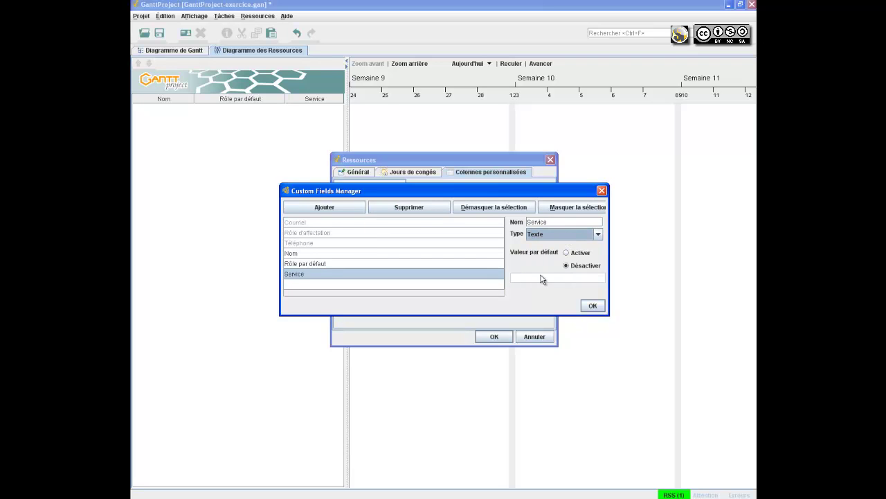
click(588, 306)
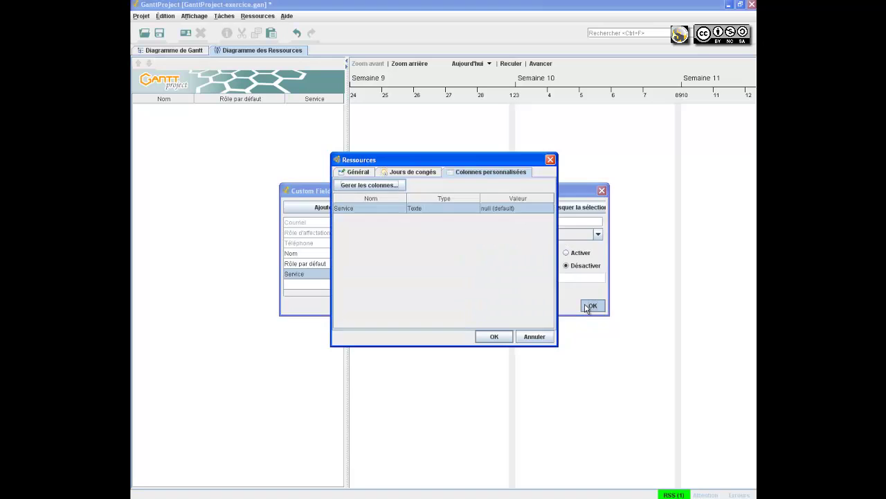
click(496, 336)
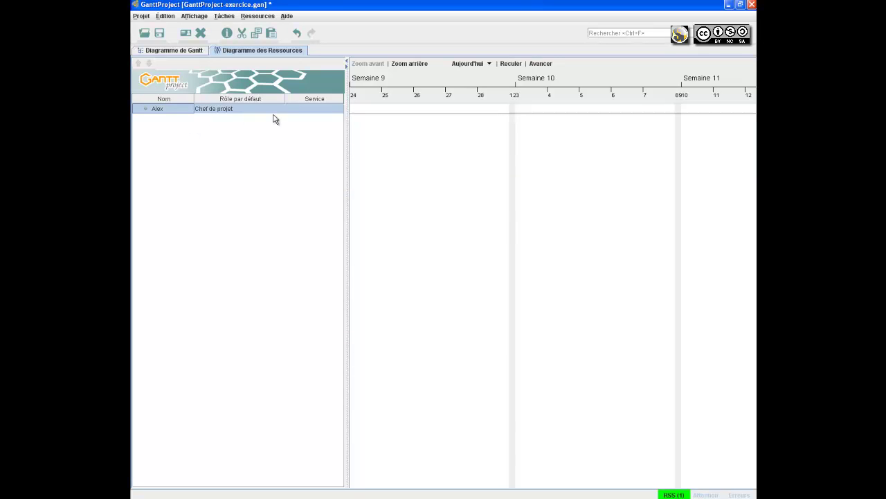
Step: Set the Service value of the Chef de projet resource to "Direction"
click(297, 111)
double_click(296, 113)
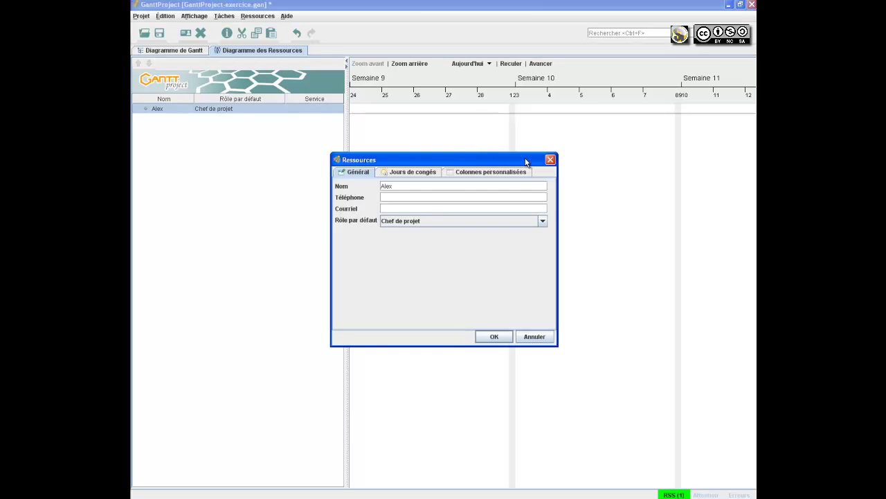
double_click(328, 110)
text(Direction)
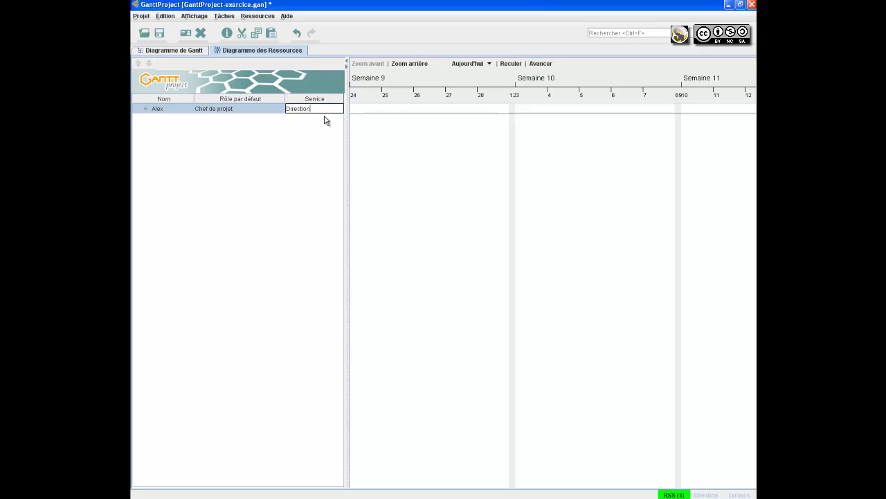
key(Return)
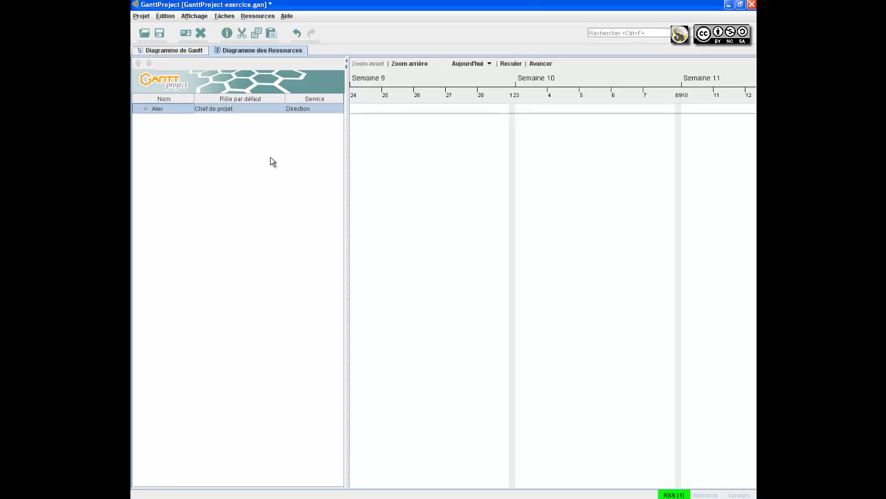
Step: Create a second resource, entering the person's first name and the default role Définir le marché
right_click(208, 168)
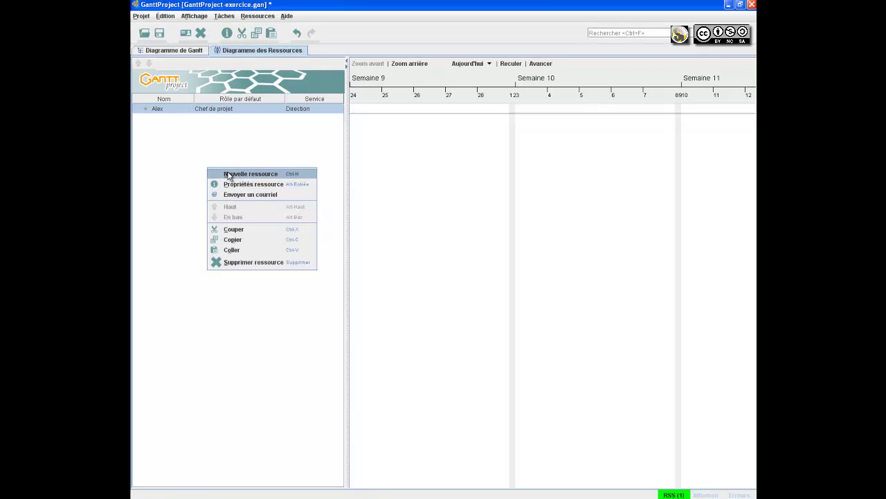
click(228, 173)
click(410, 185)
text(Maud)
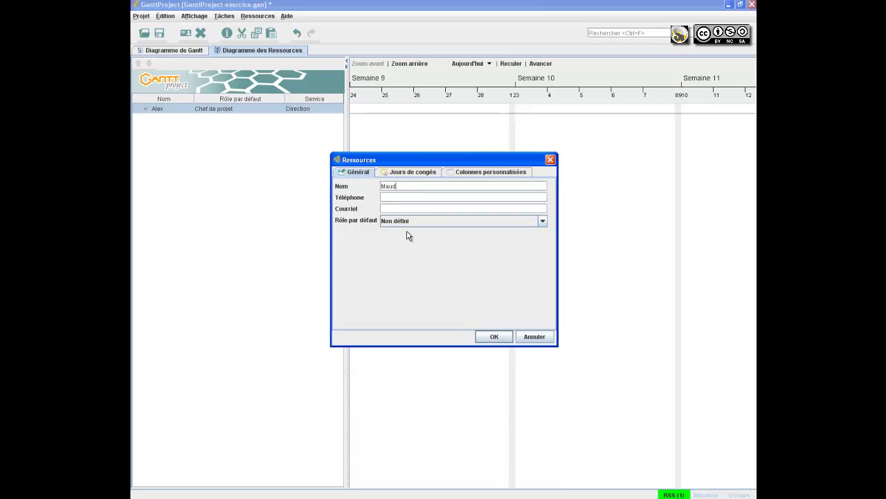
click(410, 223)
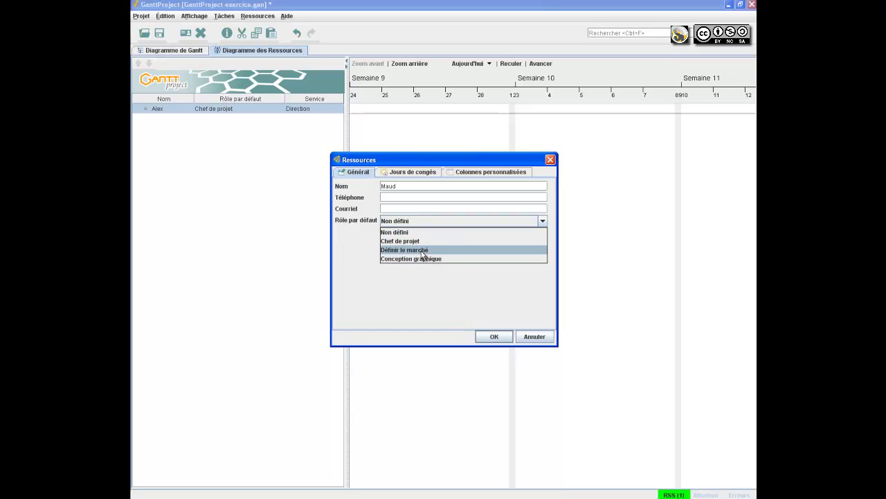
click(423, 251)
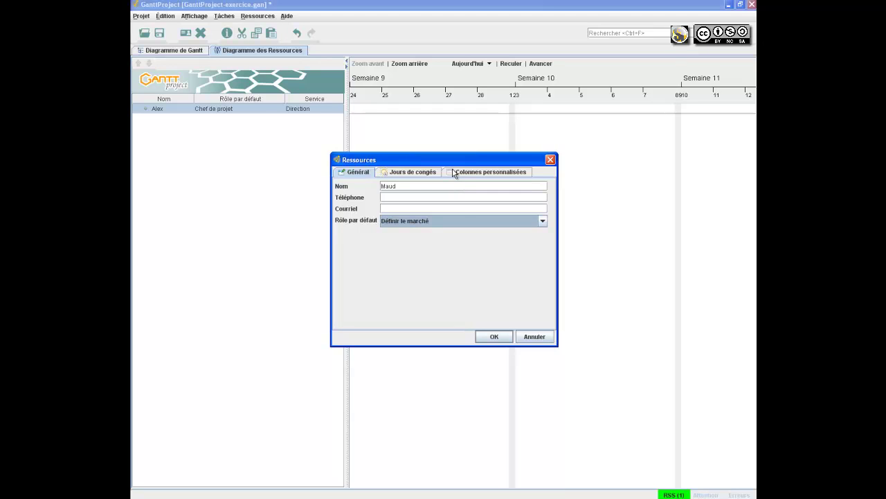
click(495, 335)
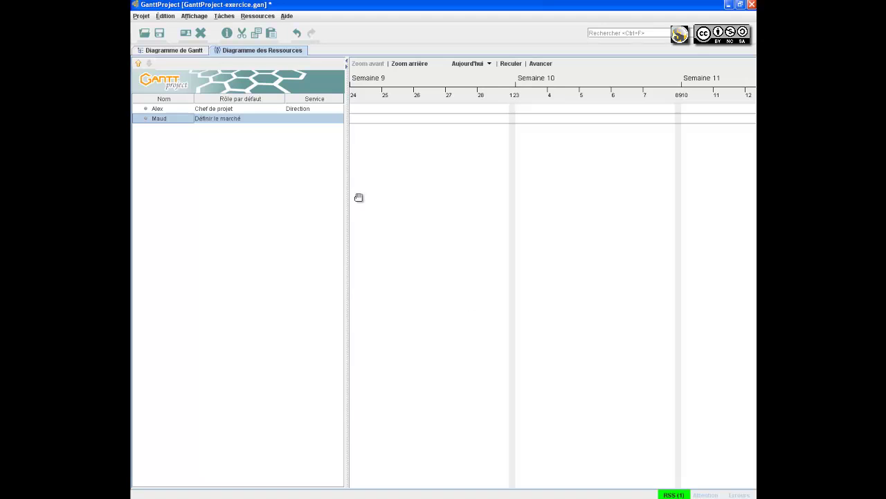
Step: Set the Service value of the Définir le marché resource to "Commercial"
click(318, 123)
double_click(318, 123)
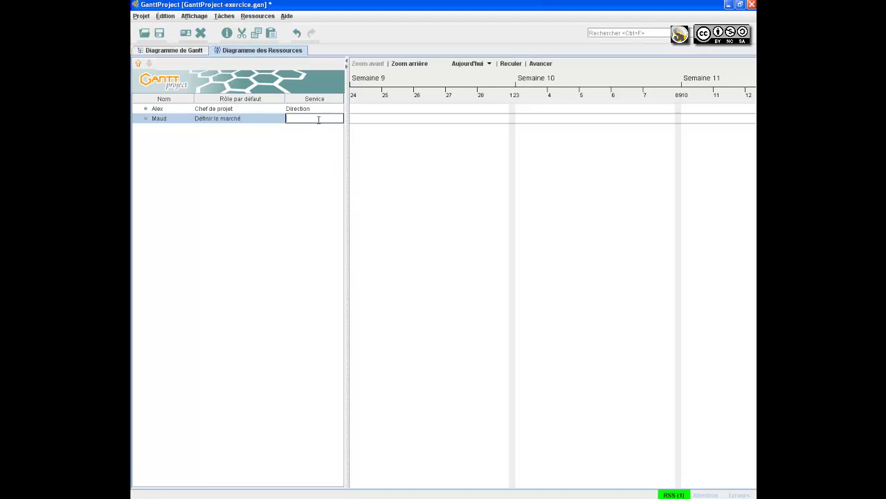
text(Commercial)
key(Return)
Step: Assign the Chef de projet resource to tâche_1 in the Gantt chart and confirm the task properties
click(181, 52)
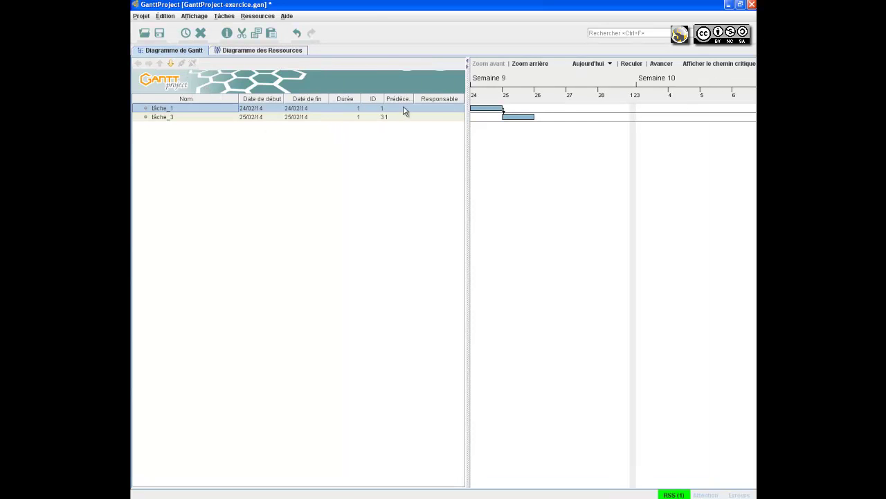
click(431, 110)
double_click(430, 109)
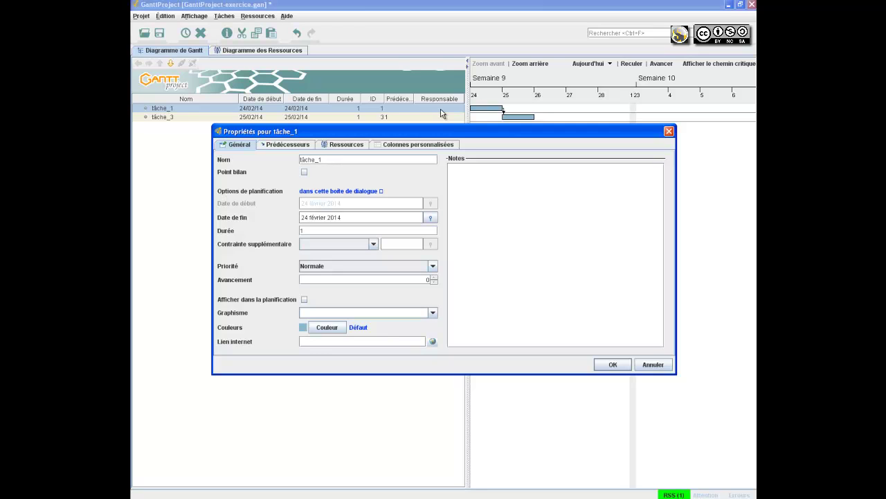
click(350, 146)
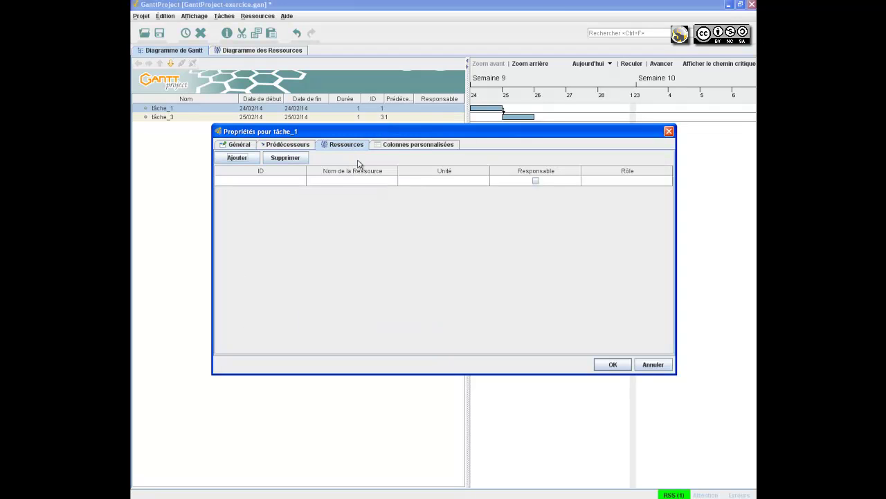
click(362, 181)
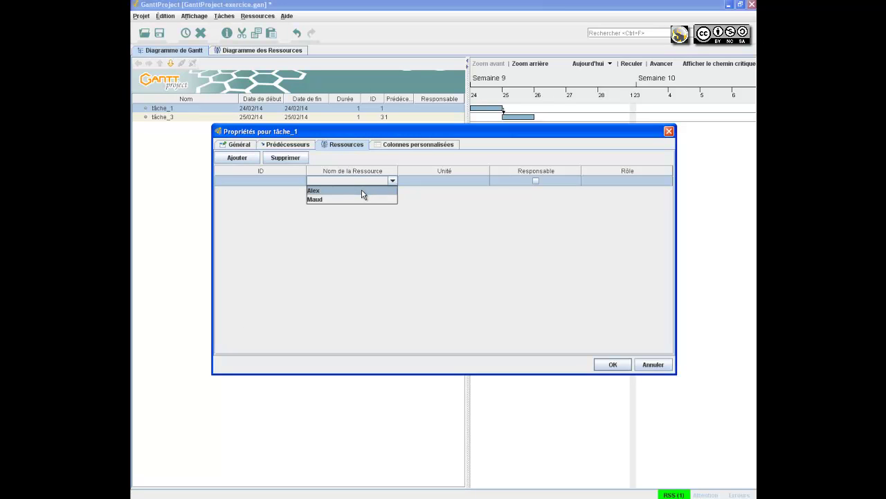
click(362, 192)
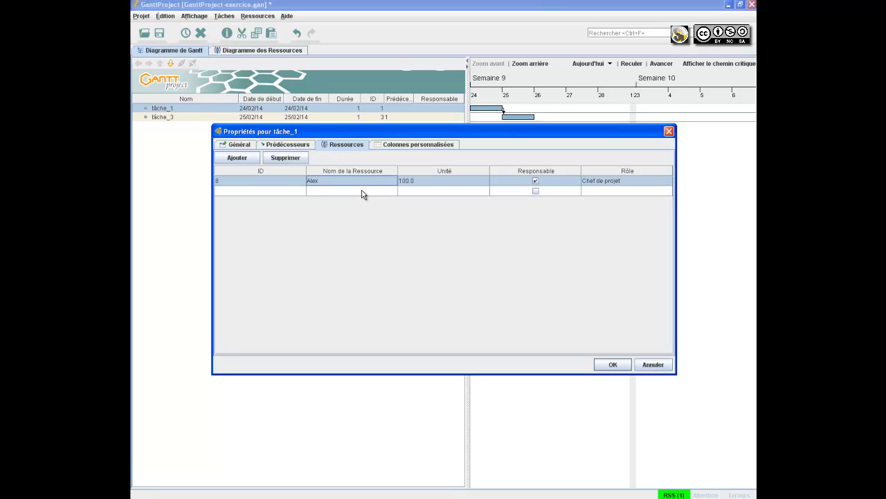
click(615, 365)
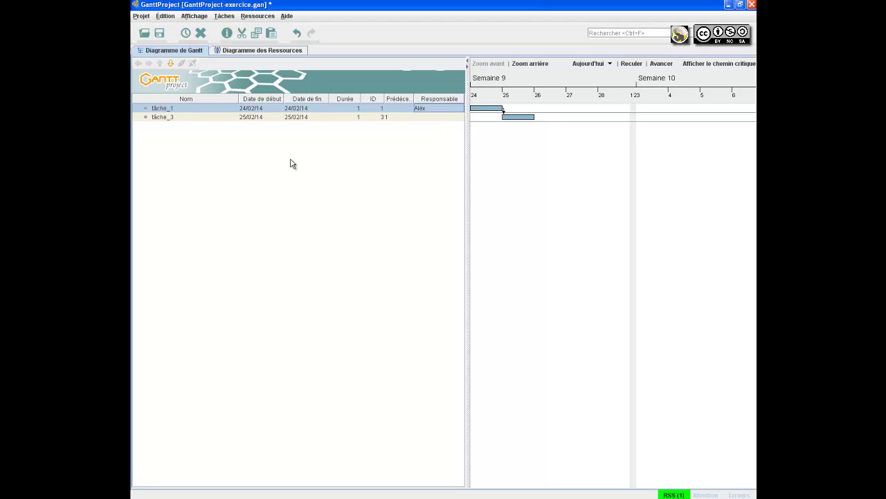
Step: In the SiteWebCorrection project, compare the tasks' dates and responsible people with the resource workload, especially for Déclaration à Google and Outils webmaster
key(alt+Tab)
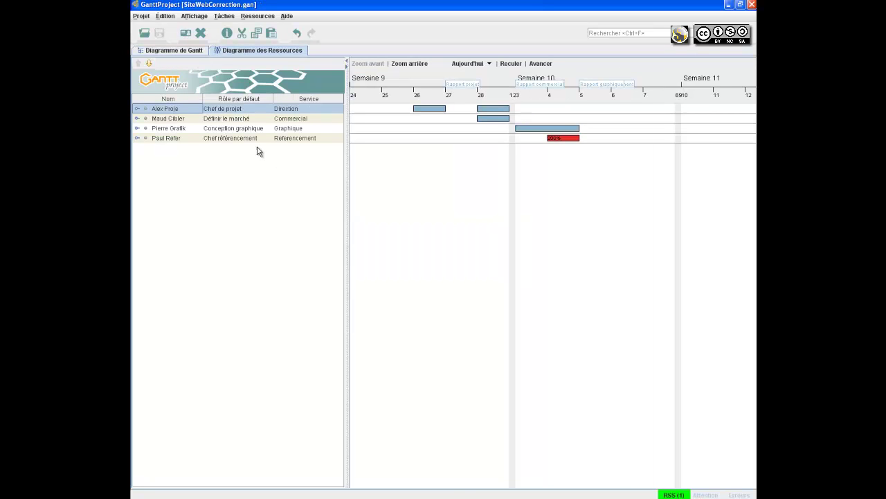
click(190, 52)
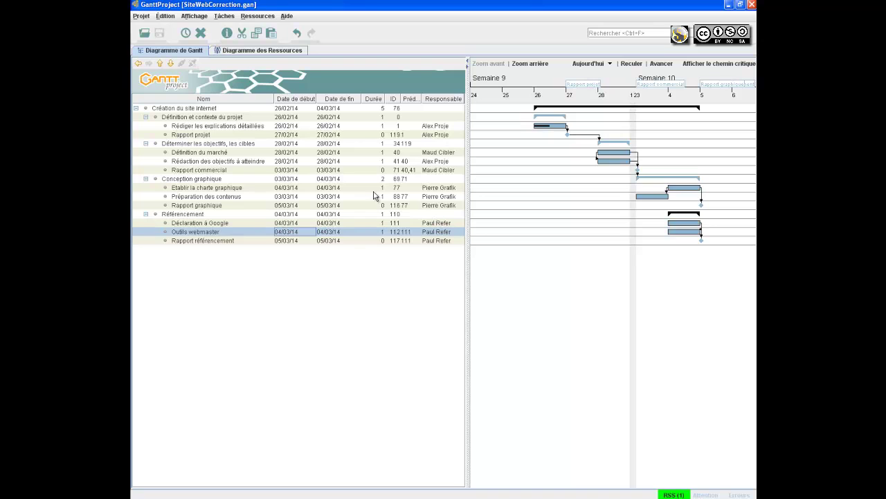
click(279, 56)
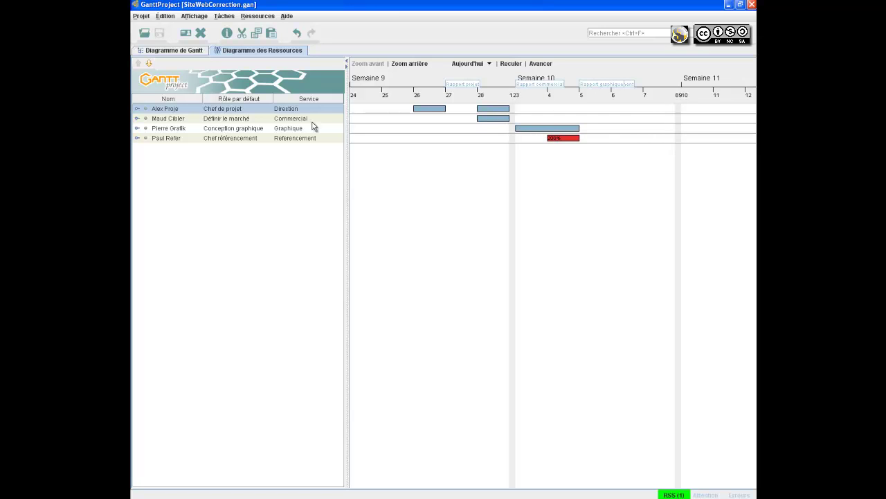
click(179, 54)
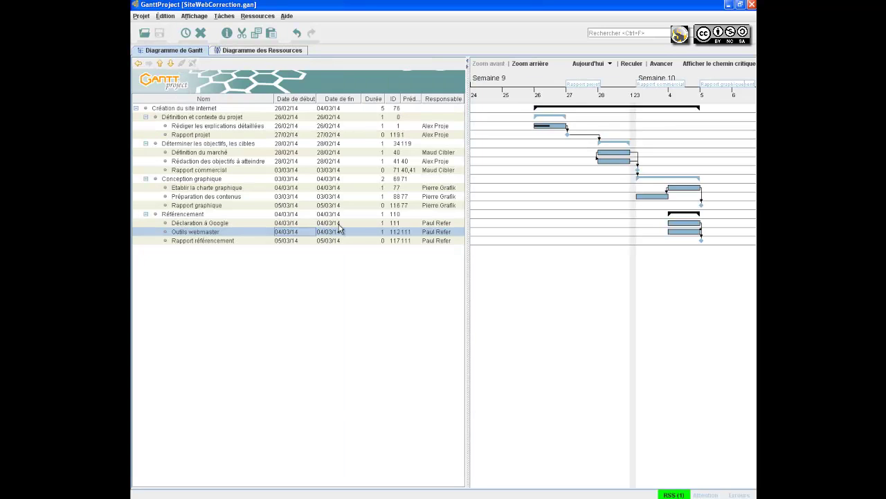
click(297, 223)
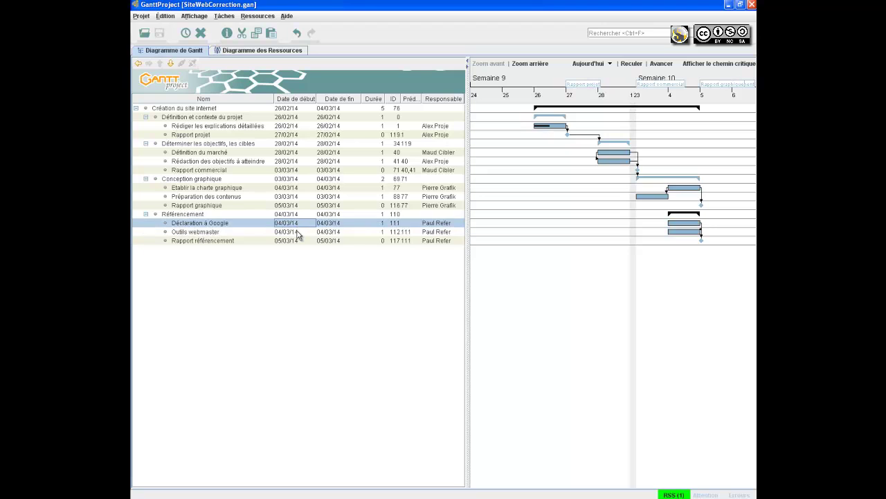
click(299, 231)
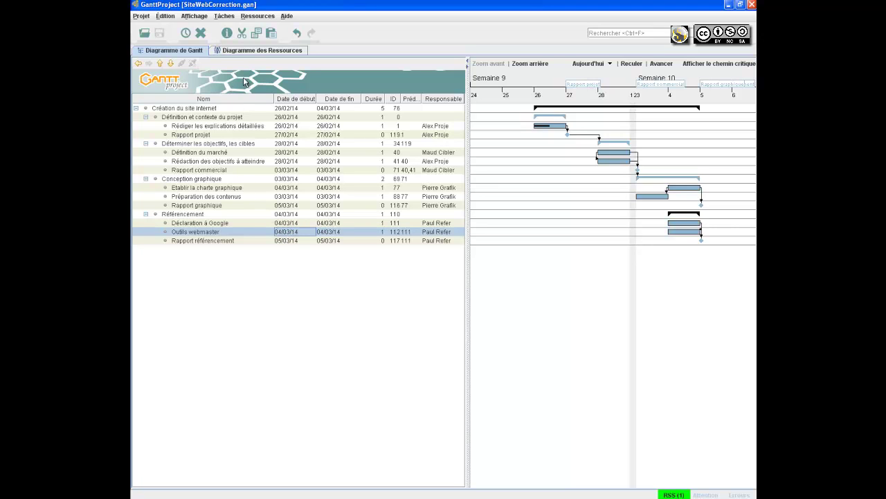
click(246, 51)
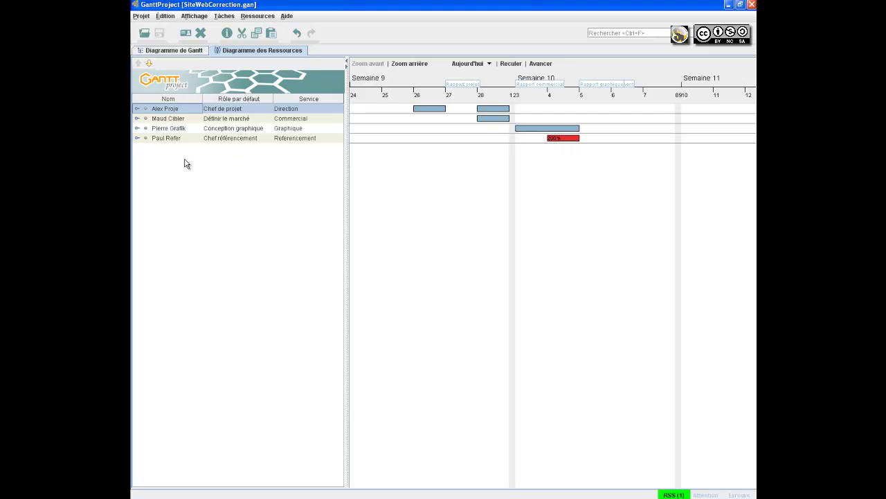
click(166, 50)
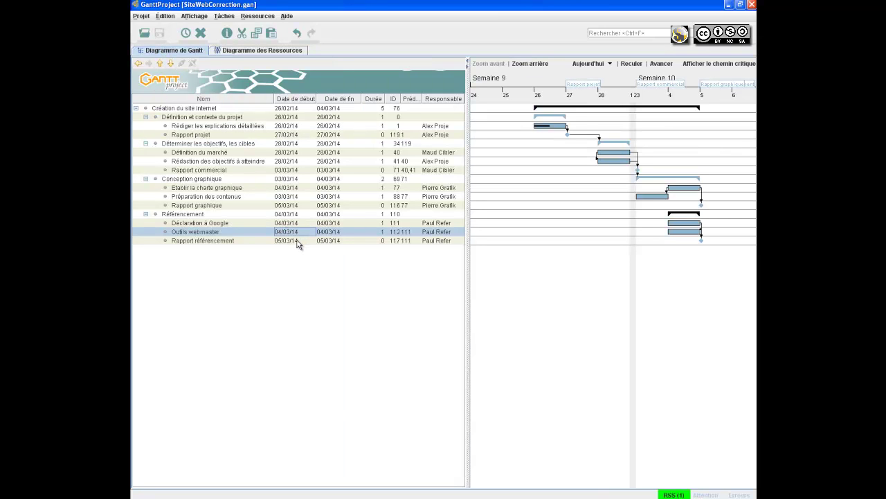